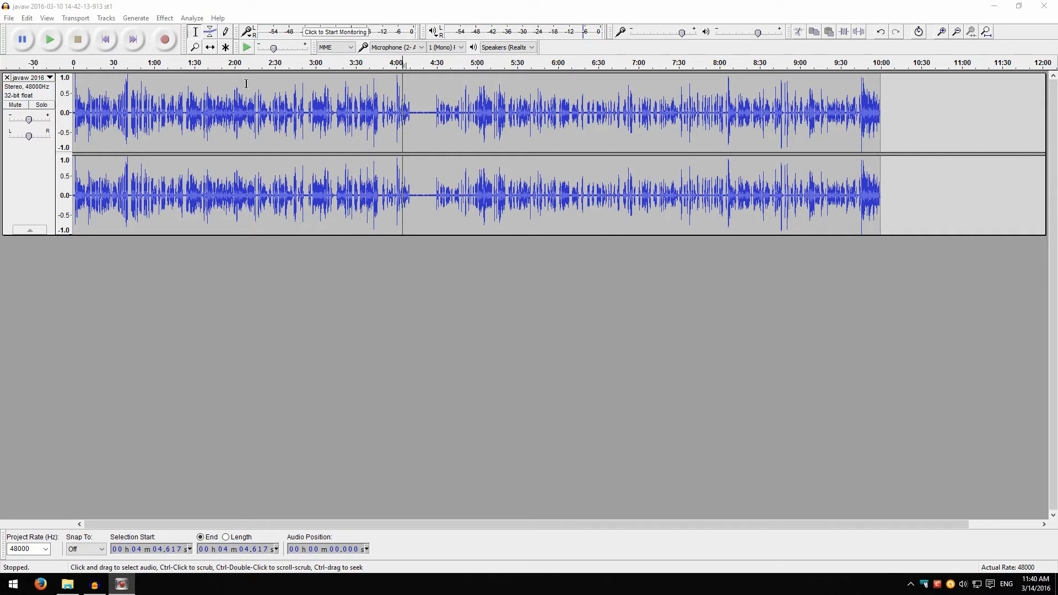
Play the recording from about 4:05 and stop playback.
click(395, 114)
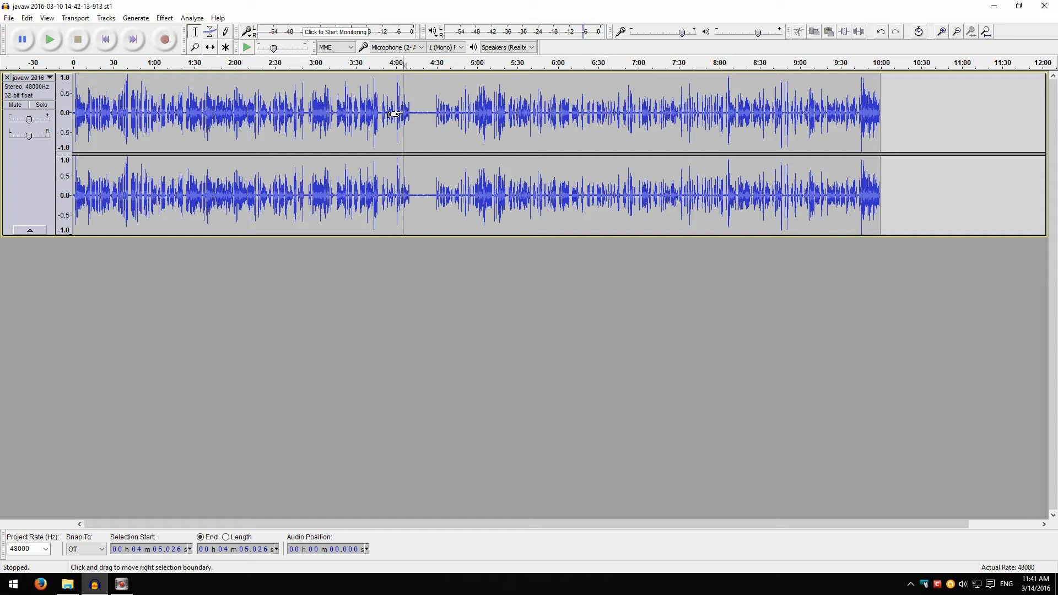
click(49, 41)
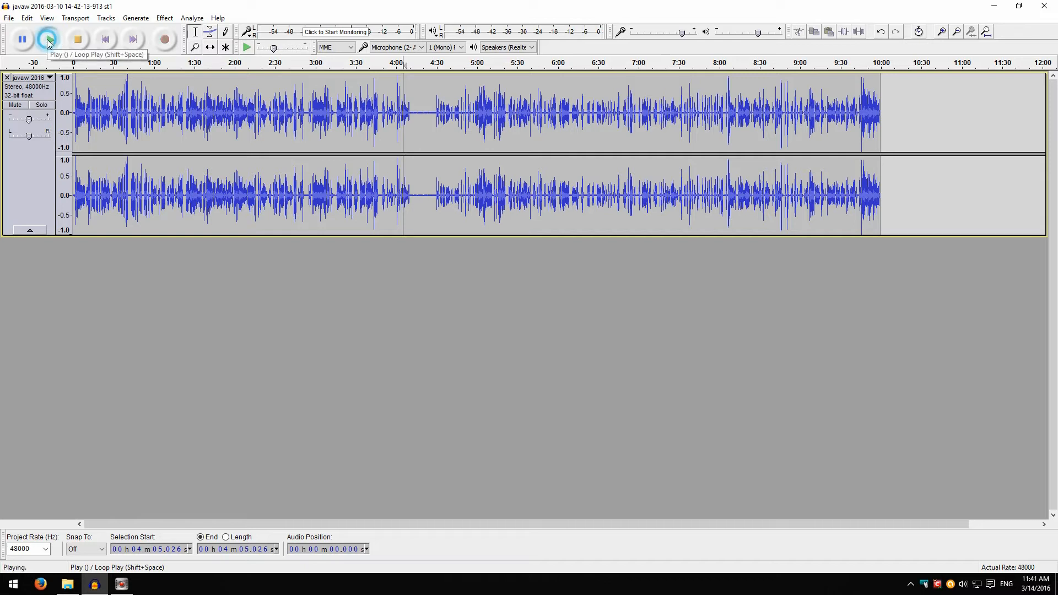
click(77, 44)
Select the quiet gap from about 4:11 to 4:27 and play it back to hear the background noise.
click(412, 120)
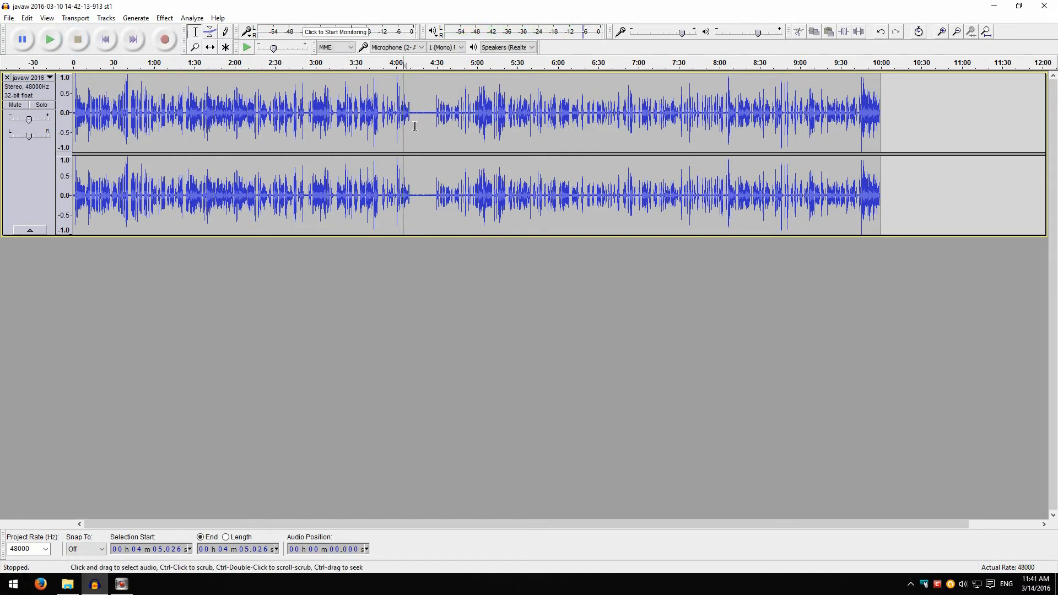
drag(424, 131, 432, 130)
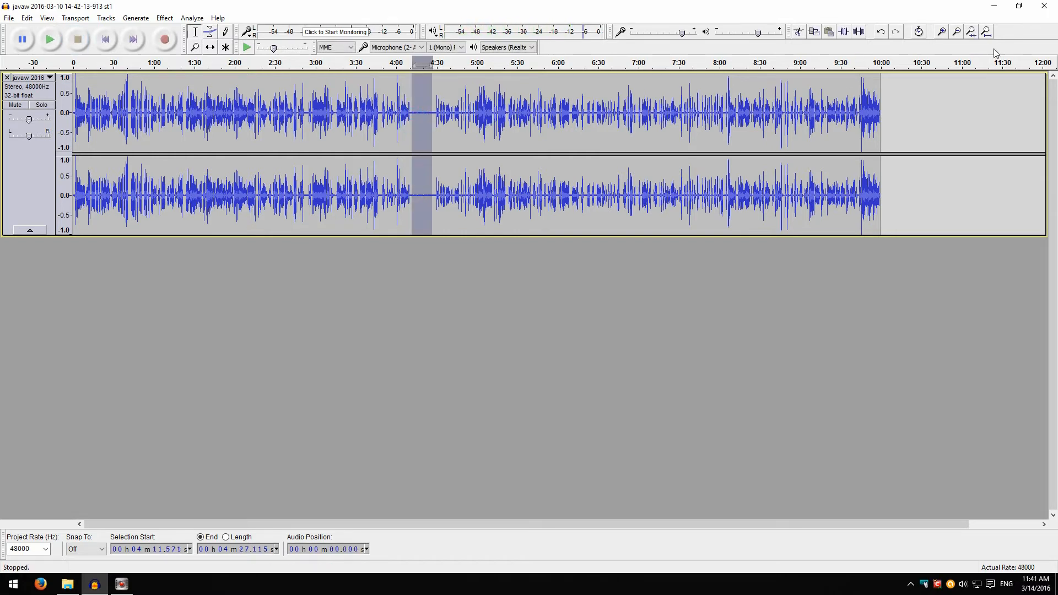
click(938, 33)
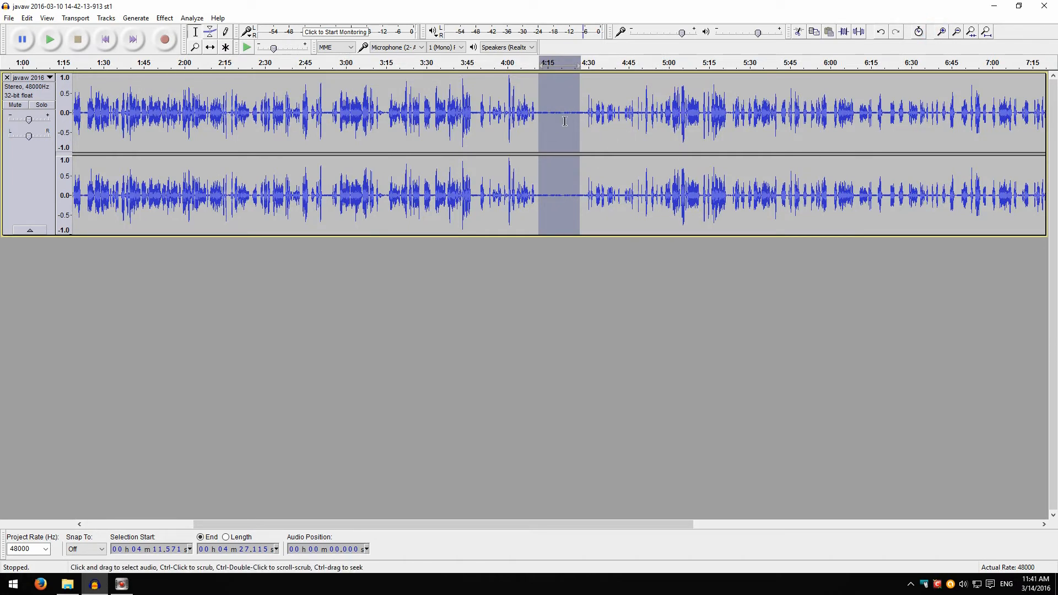
click(51, 37)
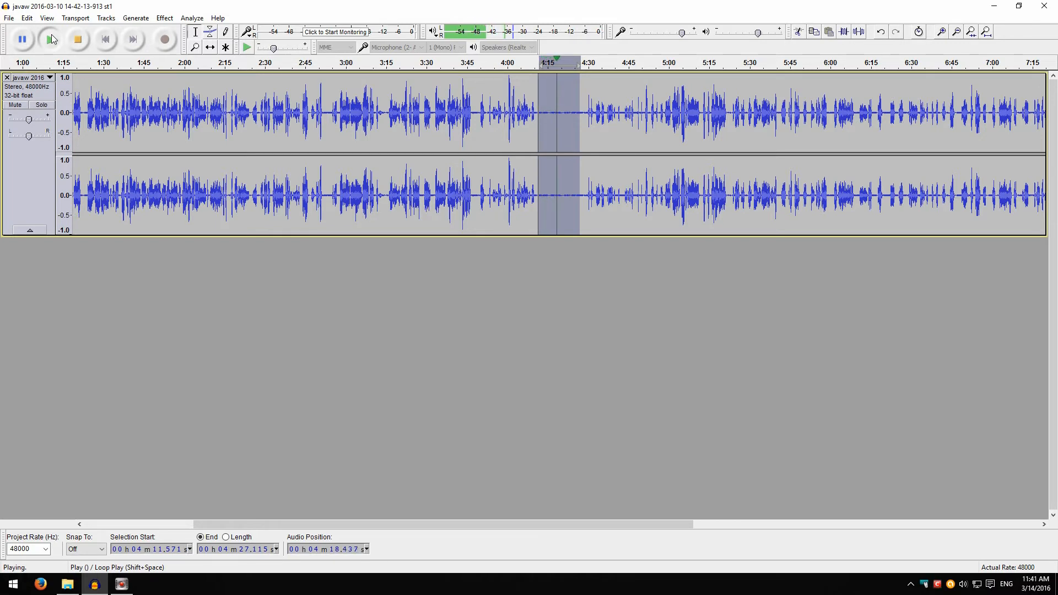
click(79, 40)
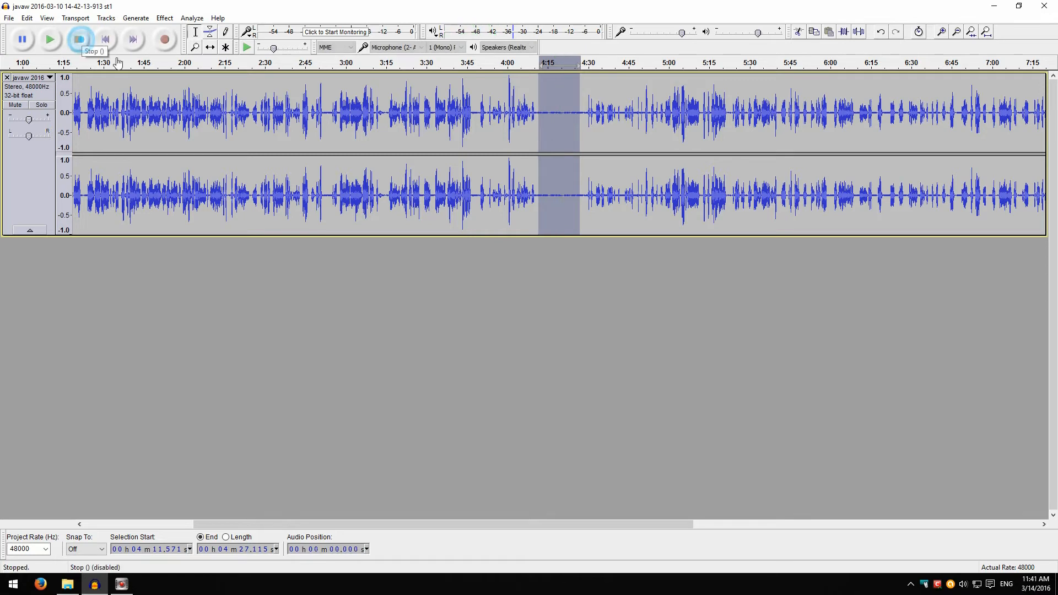
Apply a High Pass Filter to the whole track with 6 dB rolloff and a 90 Hz cutoff frequency.
click(461, 134)
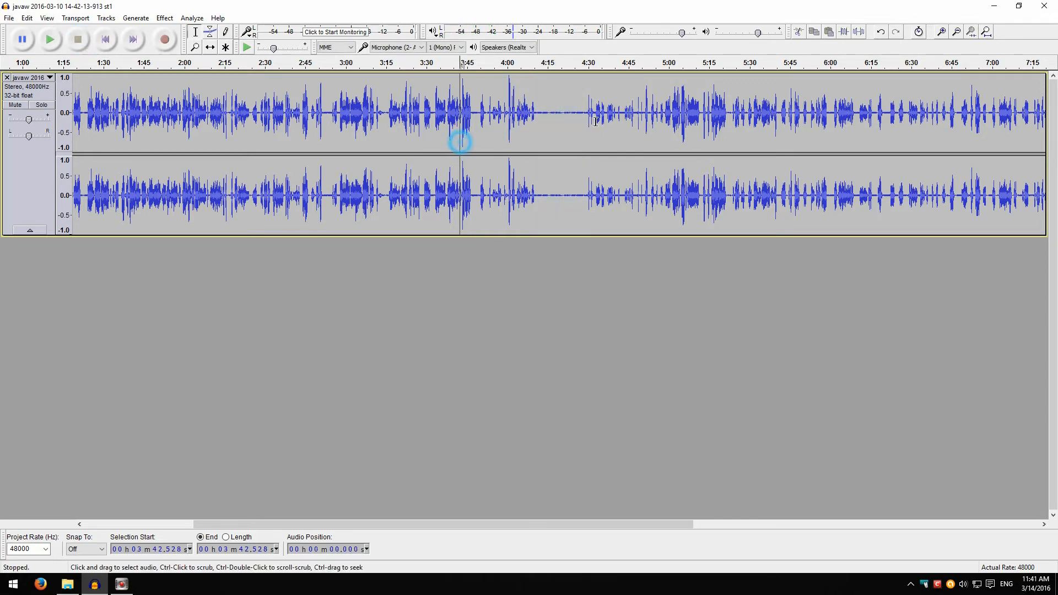
click(956, 32)
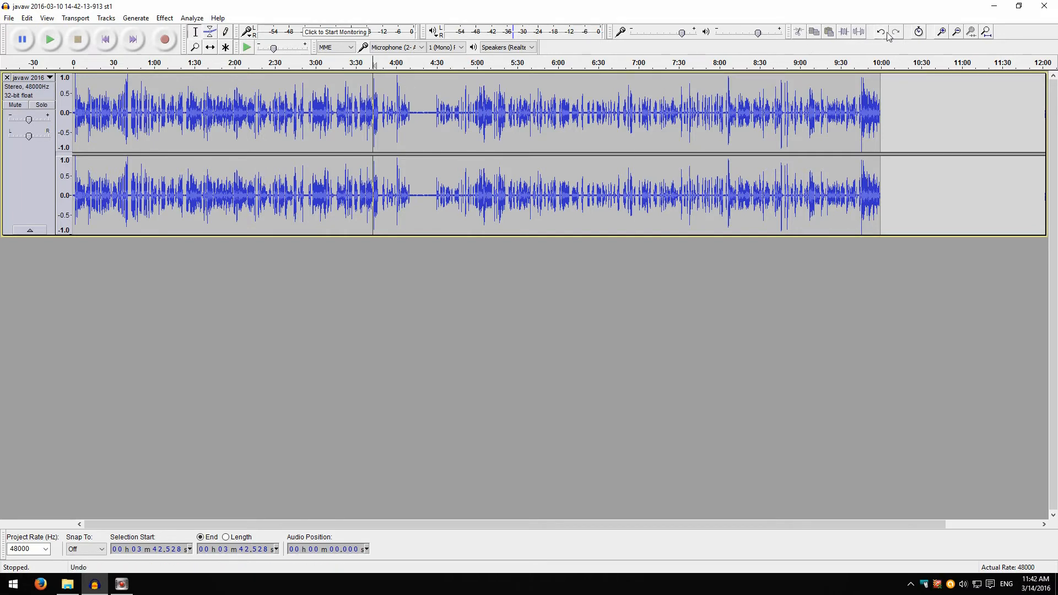
click(941, 33)
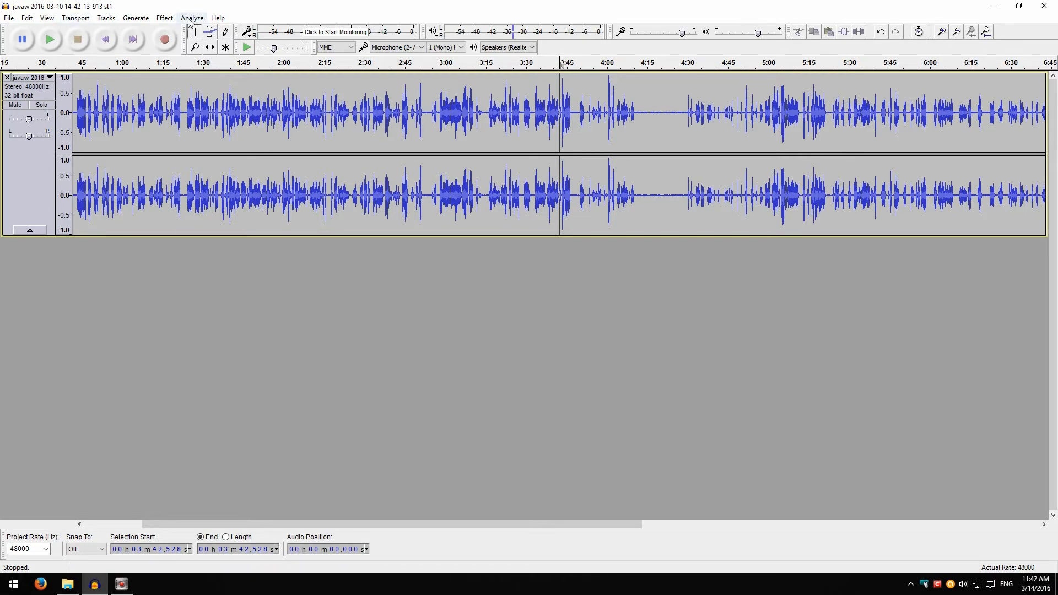
click(166, 18)
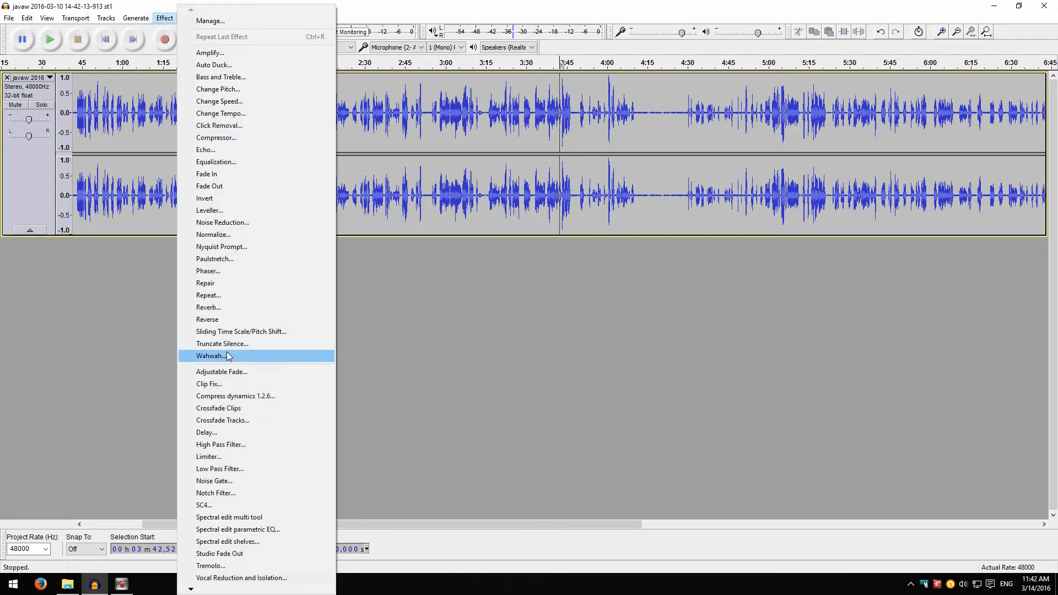
click(233, 445)
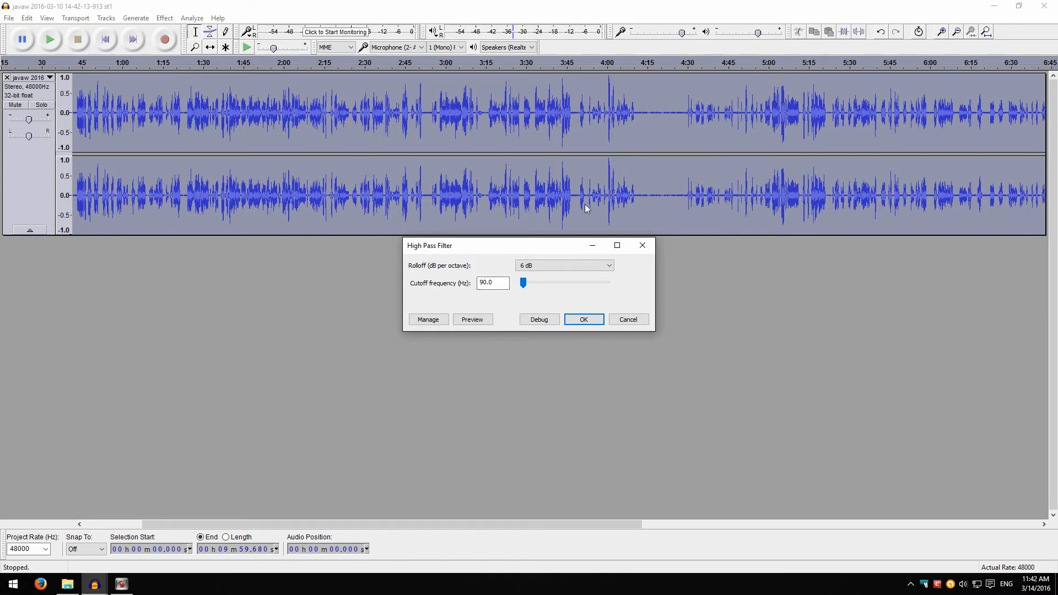
click(577, 321)
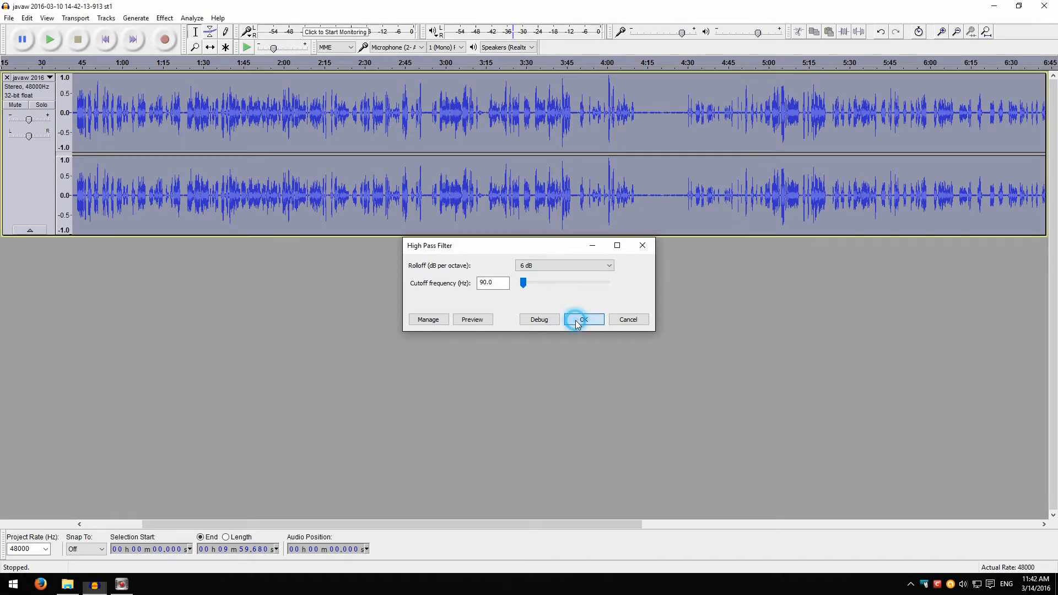
Play the filtered track's quiet gap from about 4:13 to check the remaining noise.
click(644, 121)
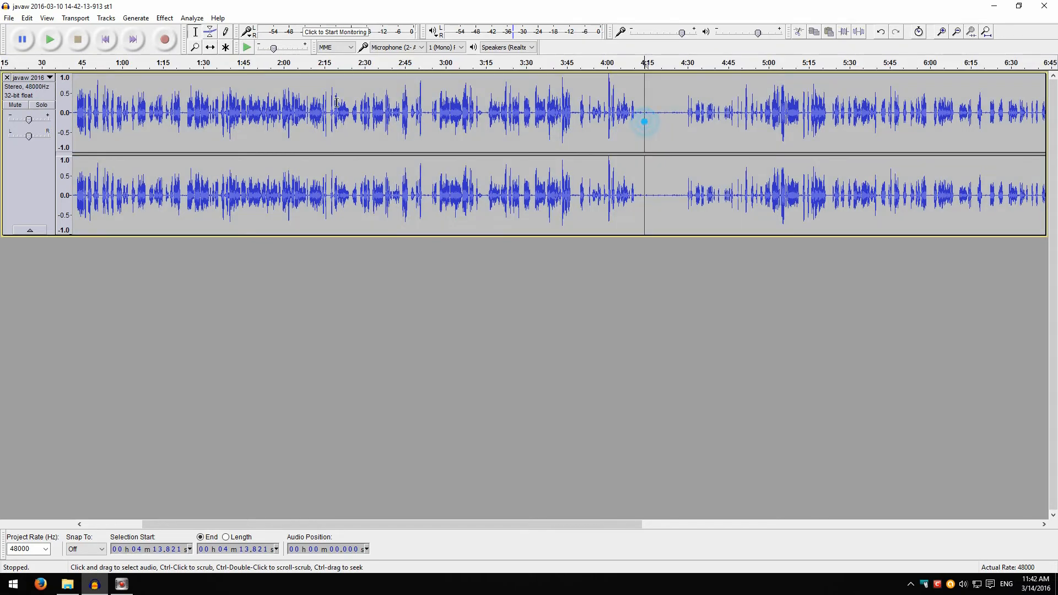
click(50, 40)
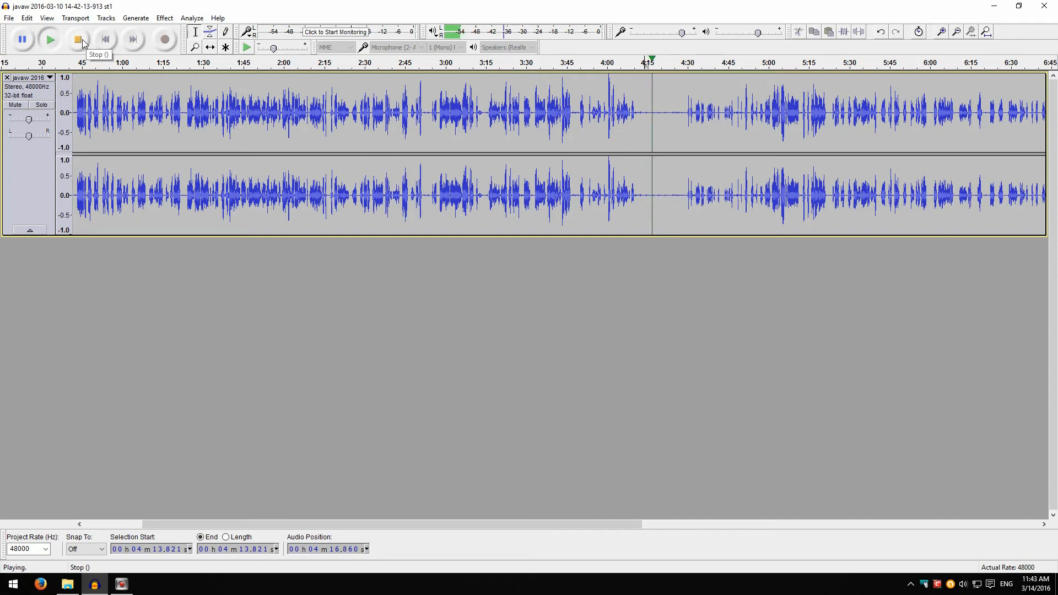
click(79, 38)
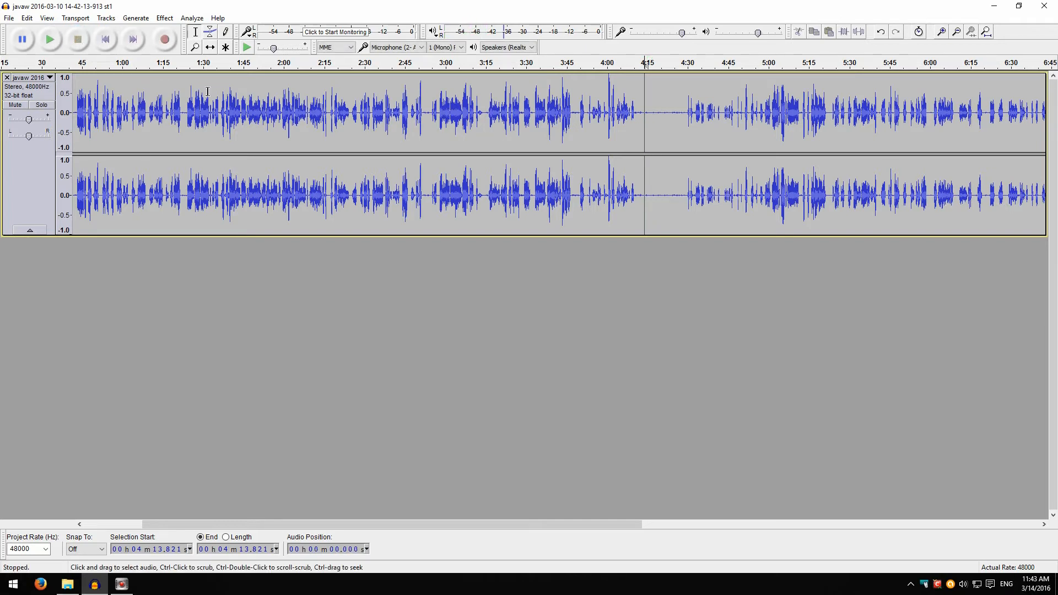
Apply a Noise Gate to the whole track with -20 dB level reduction, -28 dB gate threshold and 250 ms attack/decay.
click(165, 18)
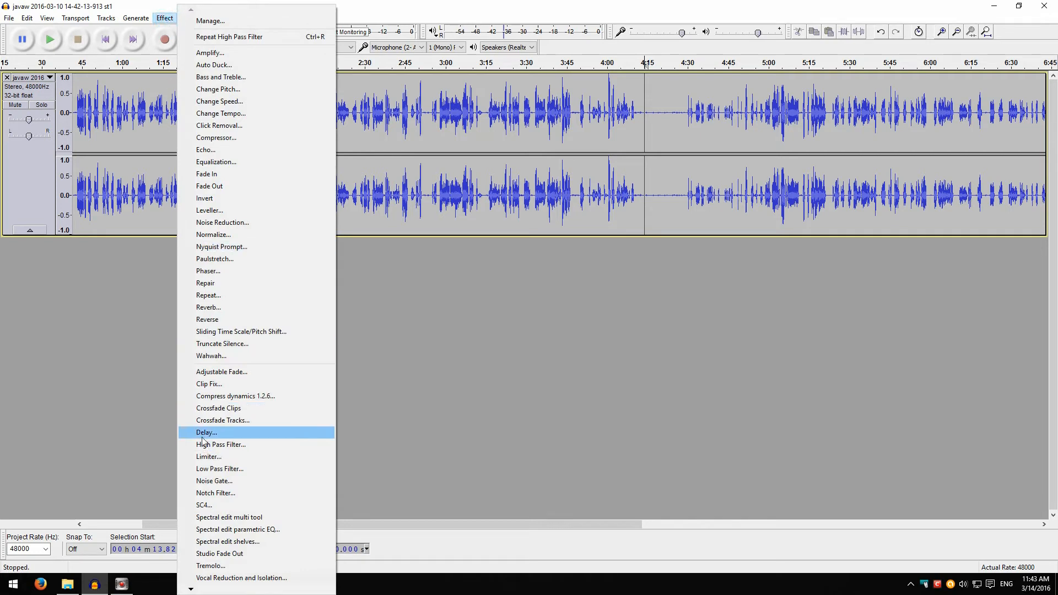
click(204, 482)
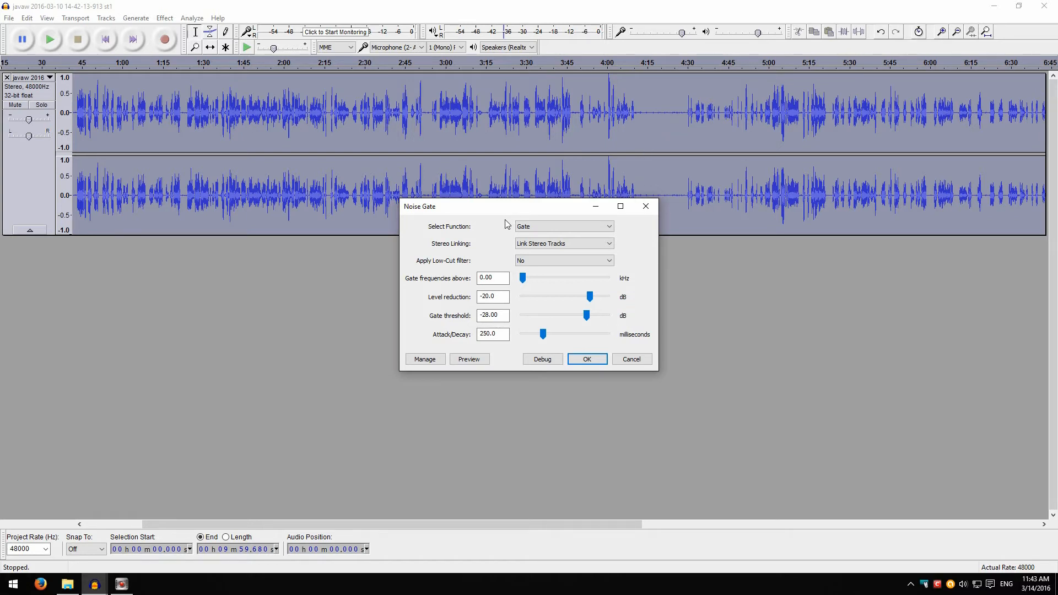
click(488, 298)
click(492, 337)
click(581, 359)
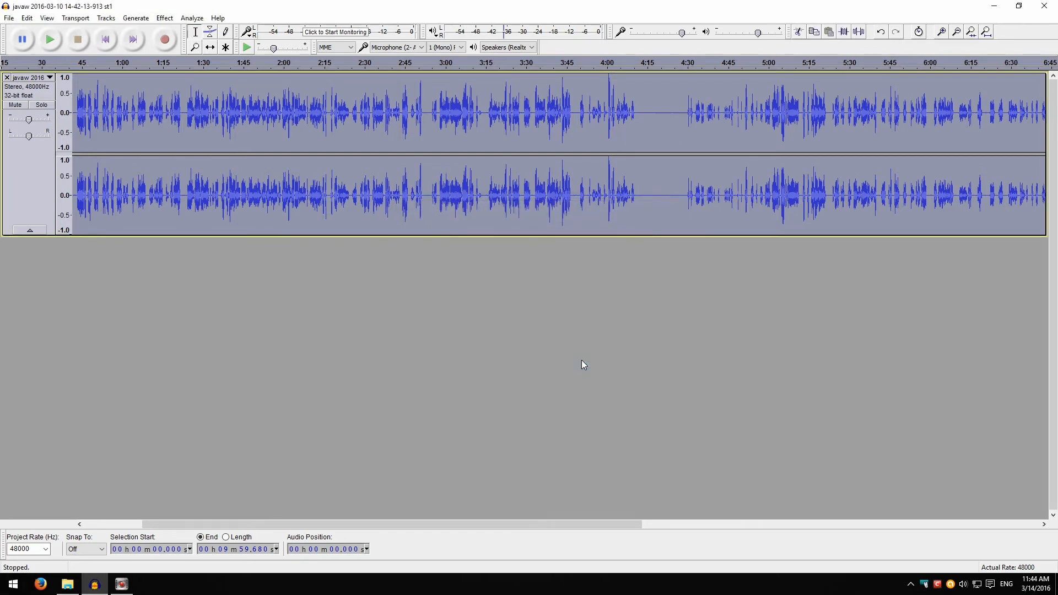
Check the gated audio by playing the transition into the gap from about 4:08 and the speech from about 2:59.
click(631, 130)
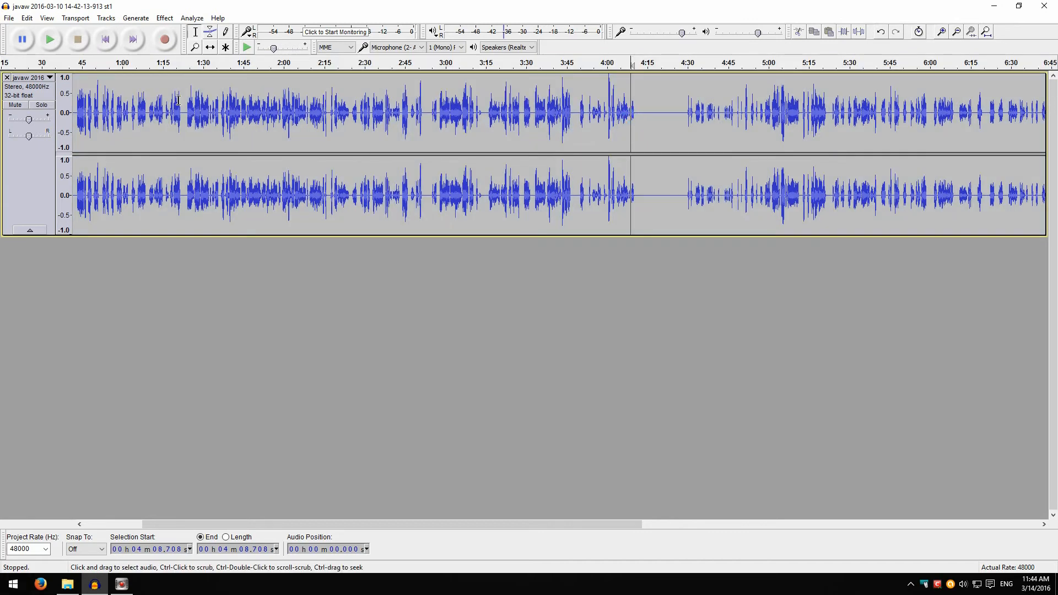
click(52, 40)
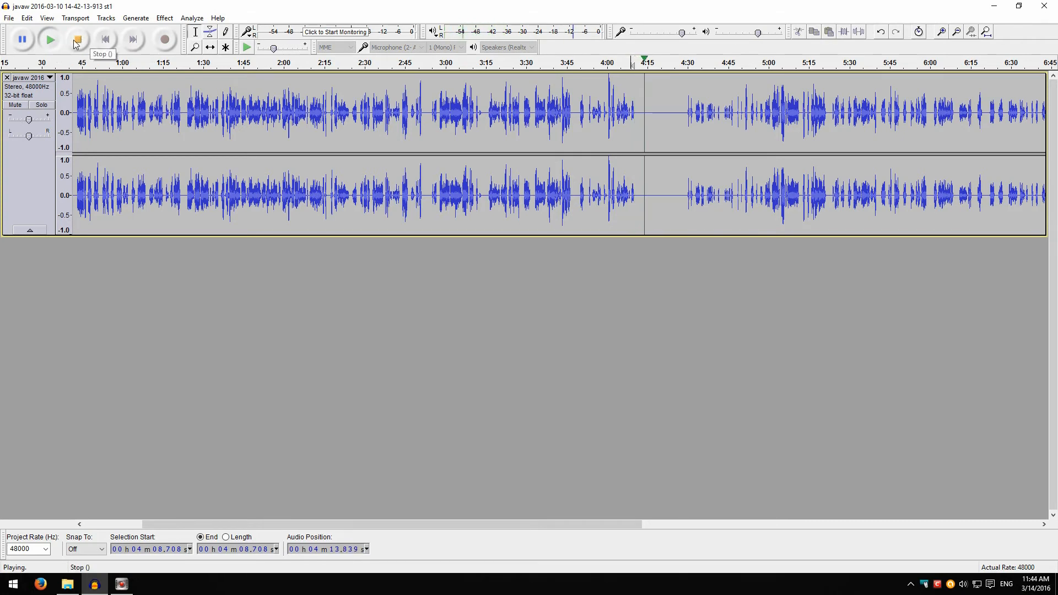
click(77, 41)
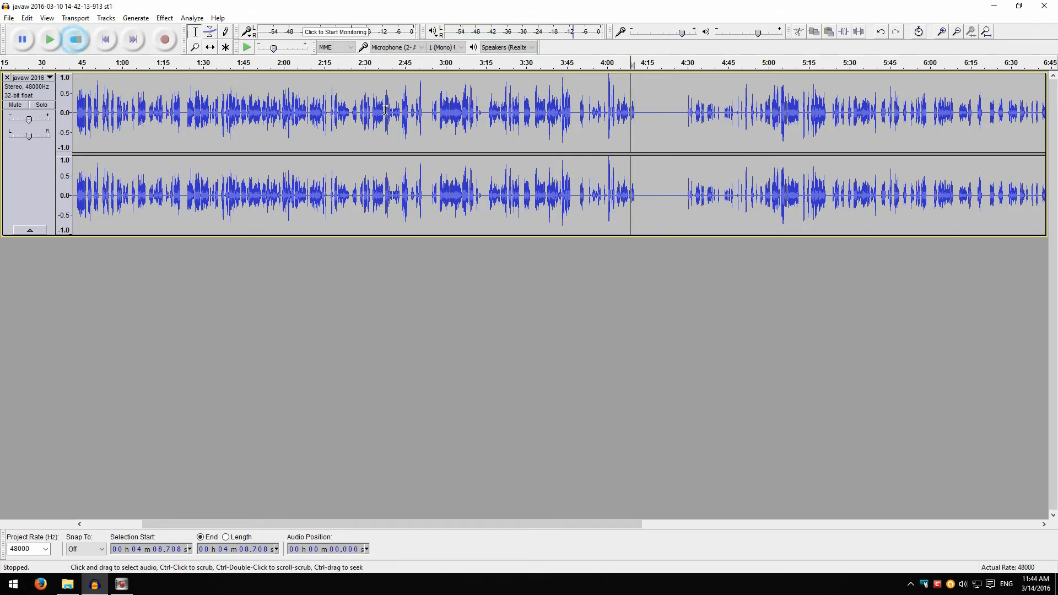
click(443, 126)
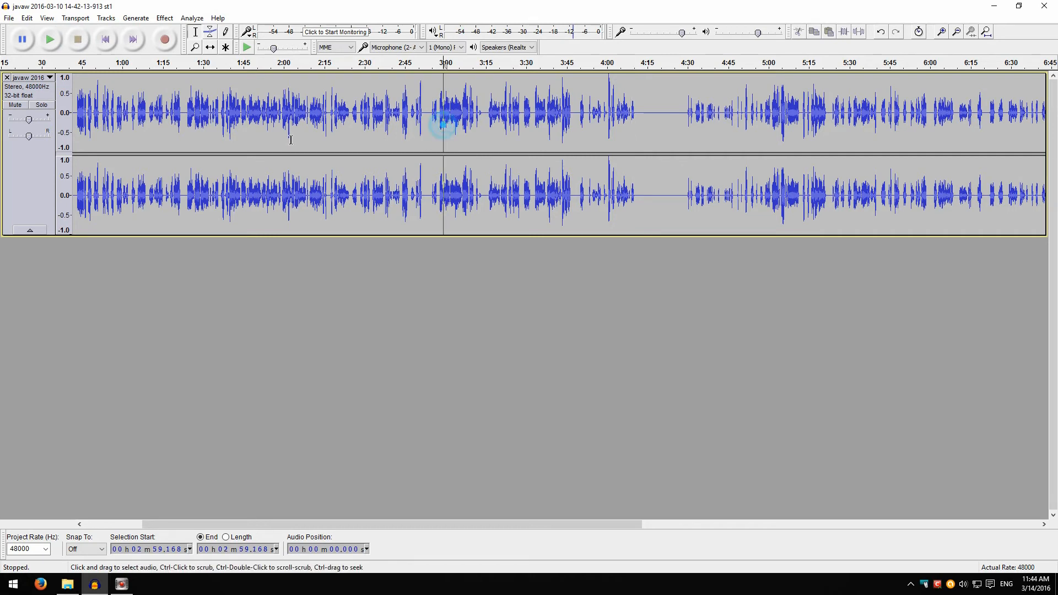
click(52, 41)
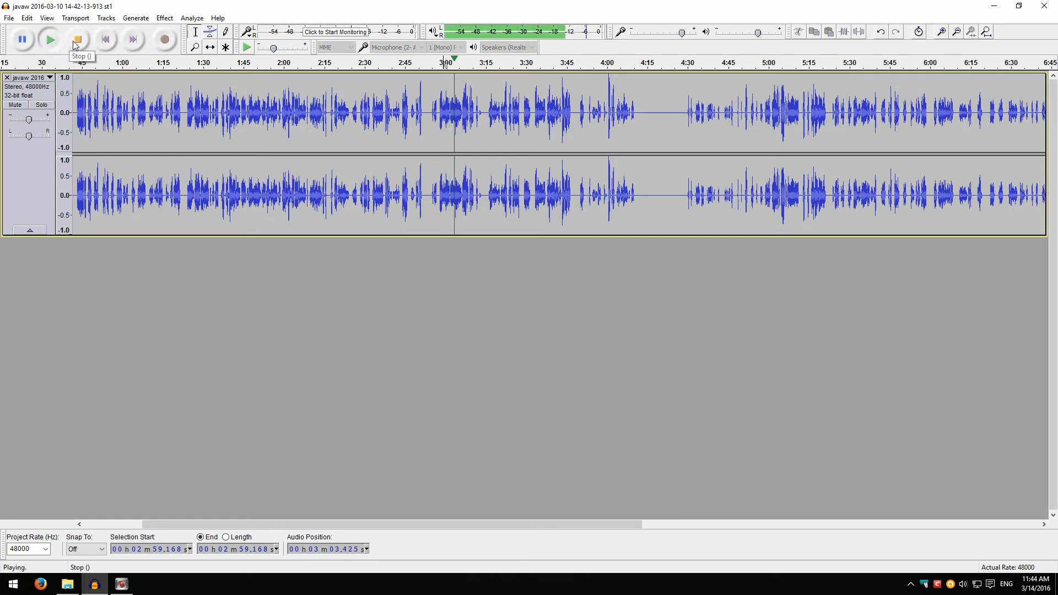
click(75, 43)
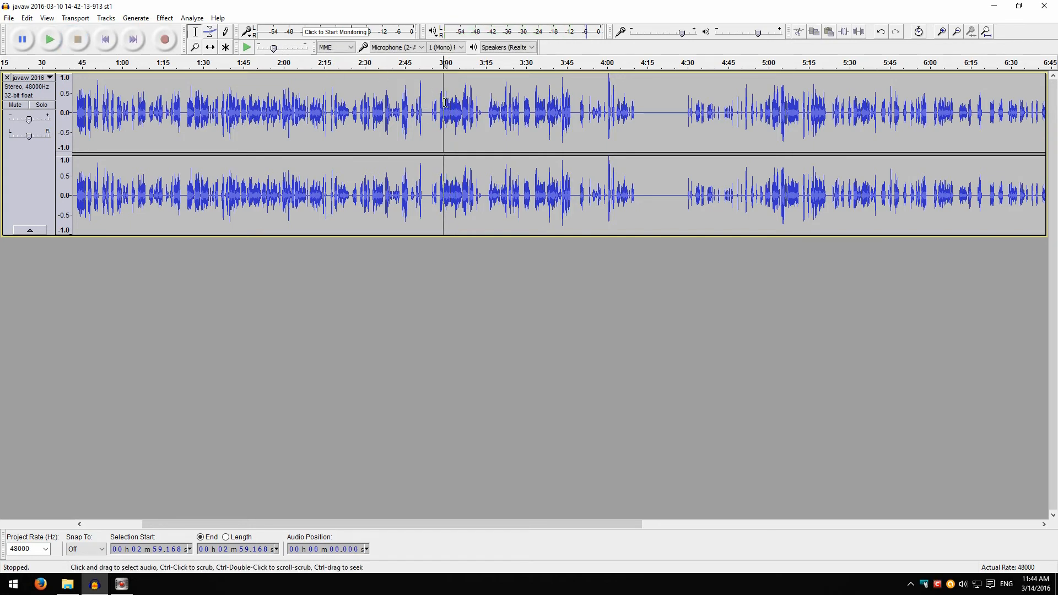
Compare the loud peak at about 8:05 to 8:11 with the quieter passage at about 4:41 to 4:49.
click(957, 34)
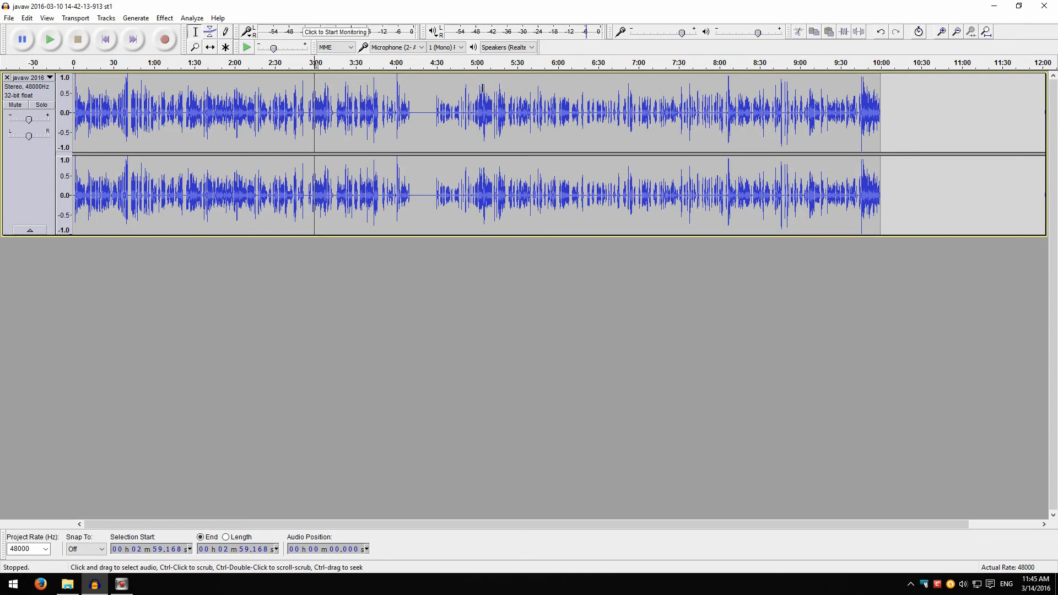
drag(726, 81, 734, 88)
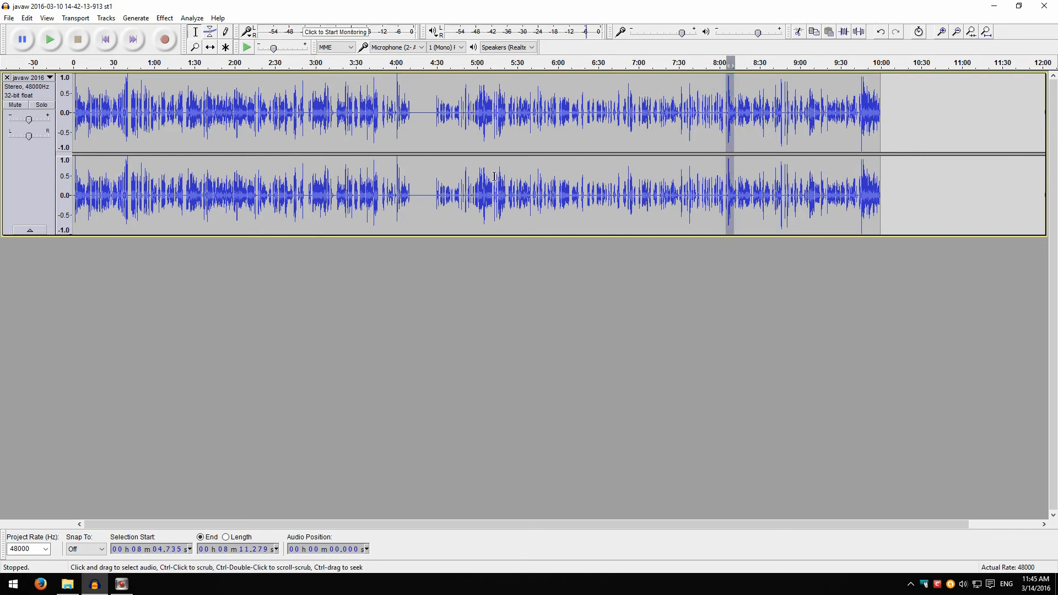
drag(451, 125, 462, 124)
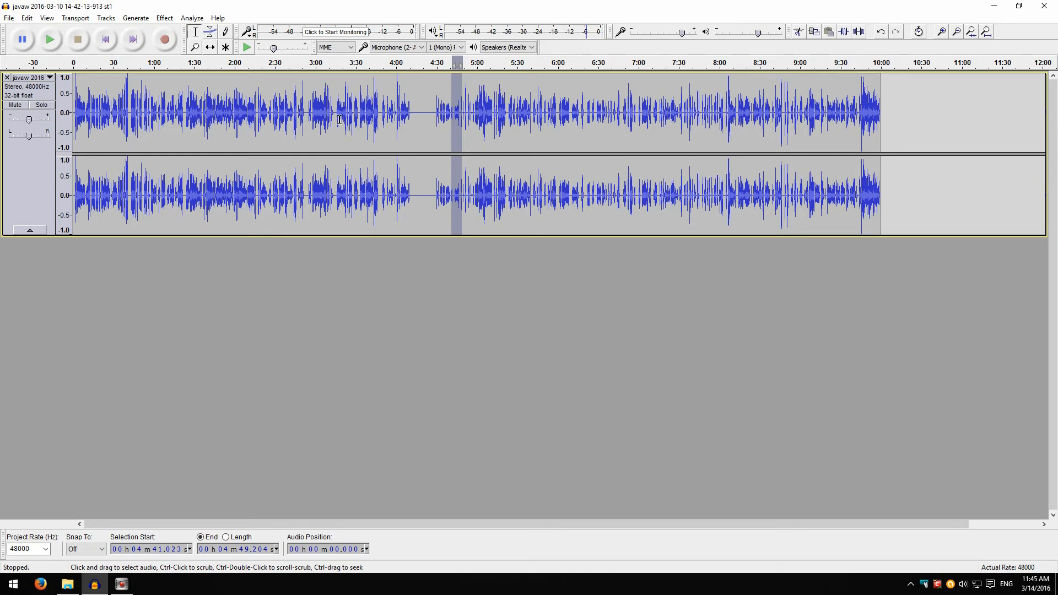
click(301, 117)
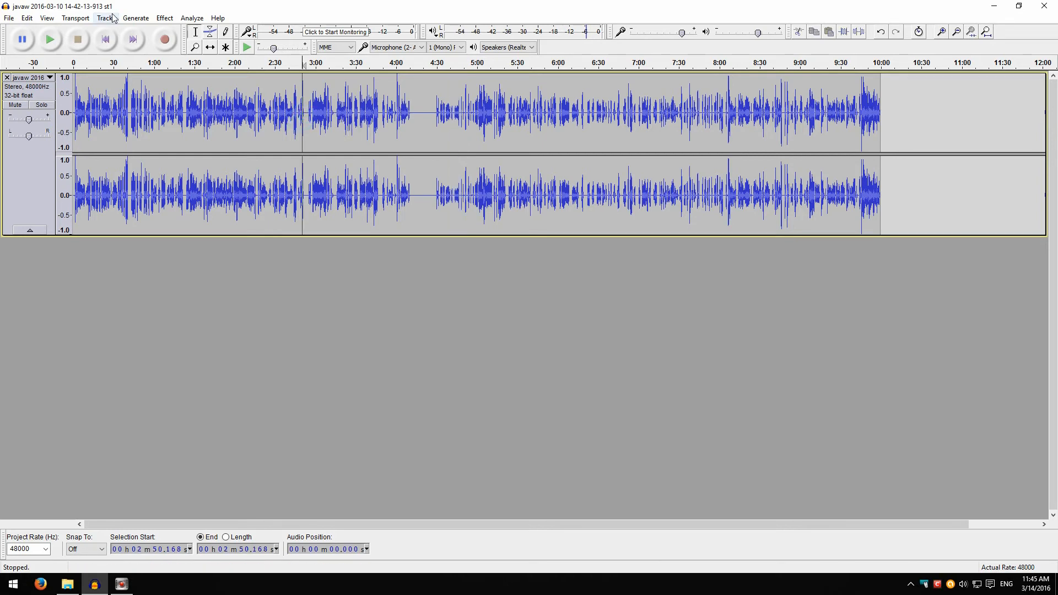
Apply Compress dynamics 1.2.6 to the whole track with compress ratio 0.750, hardness 0.400, floor -24 dB and noise gate falloff 3.00.
click(160, 18)
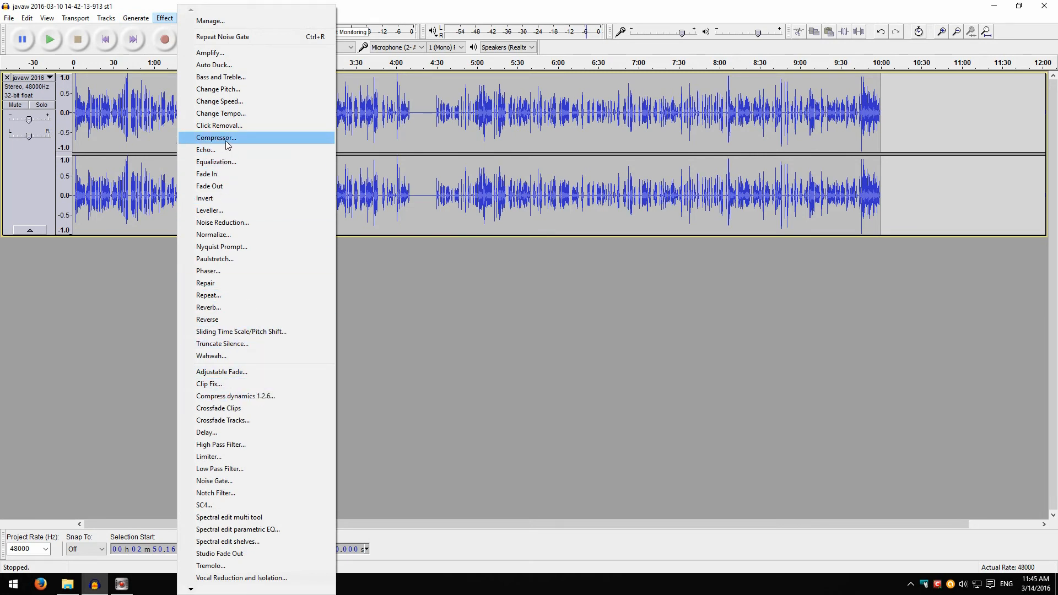
click(208, 398)
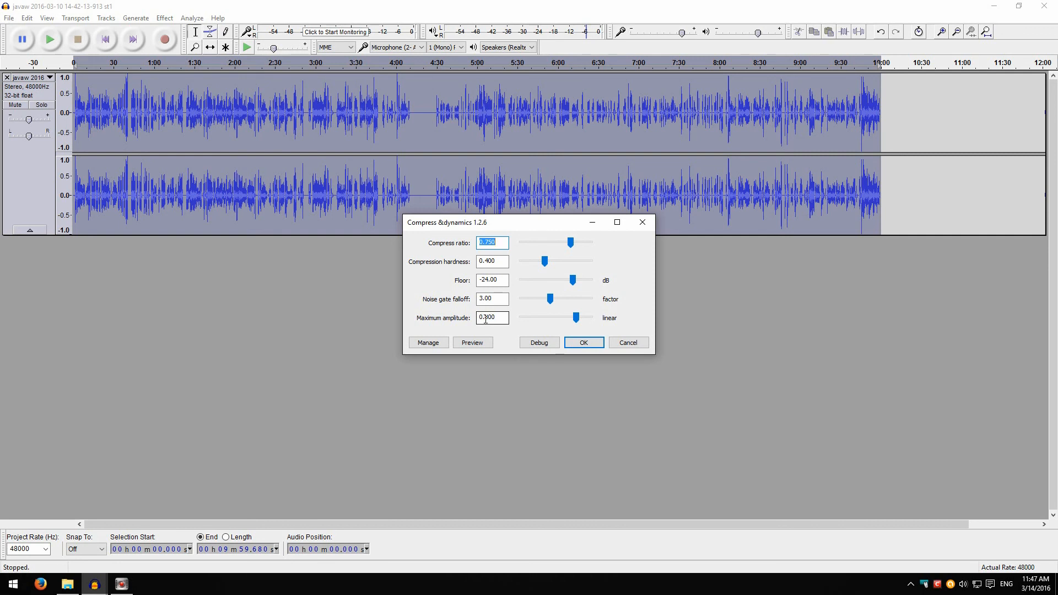
click(583, 342)
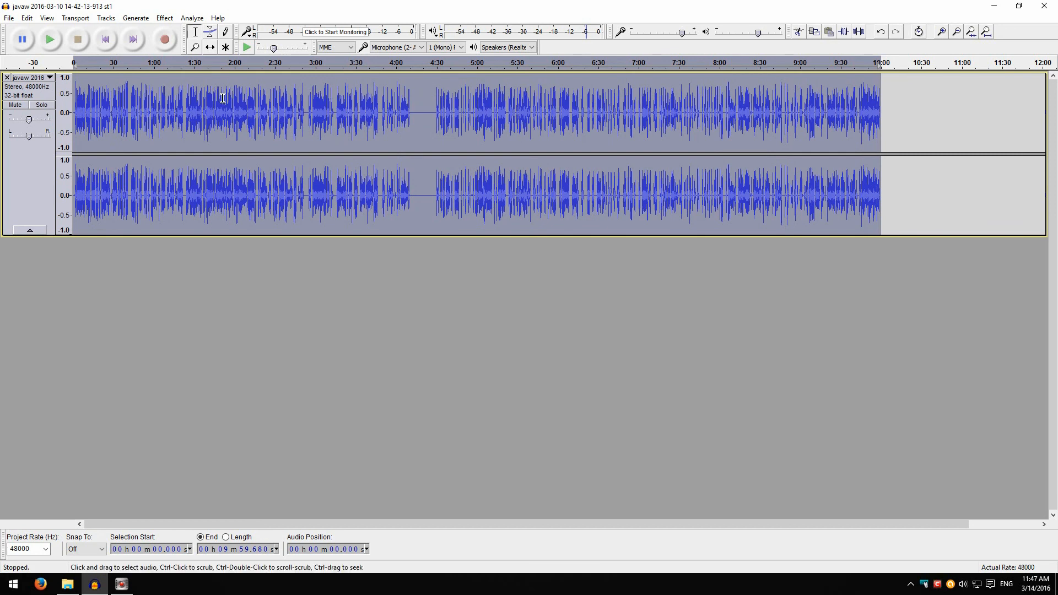
Play the compressed speech from about 4:30 and place the cursor in the silent gap at about 4:14.
click(404, 106)
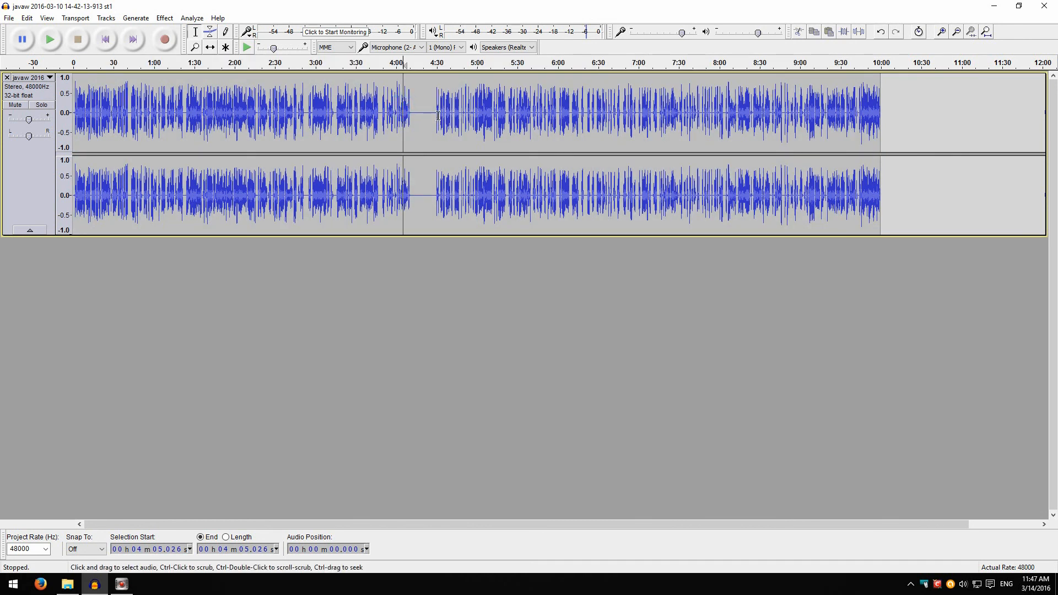
click(436, 116)
click(54, 46)
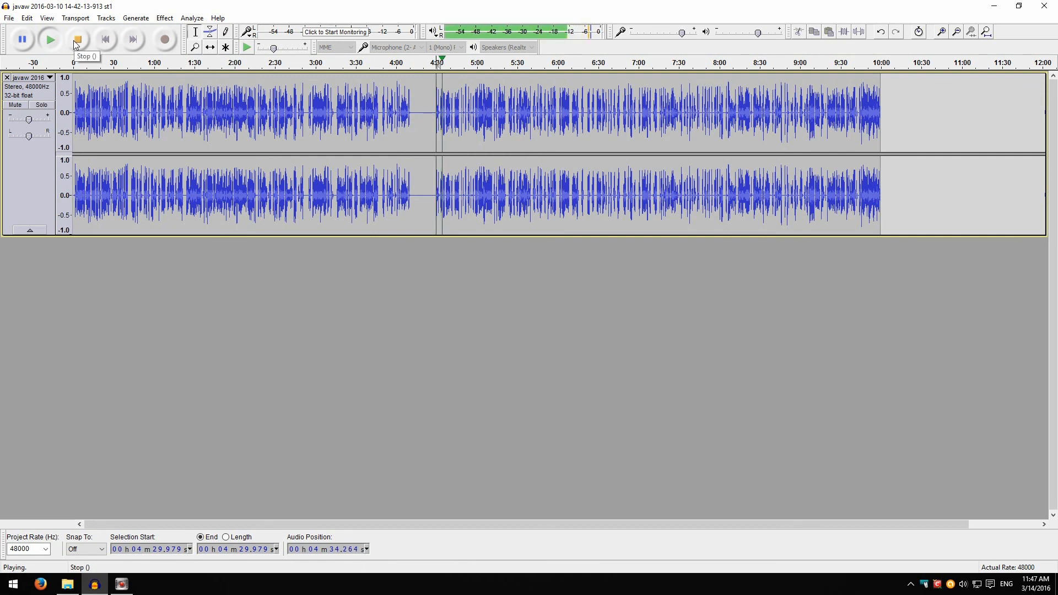
click(75, 41)
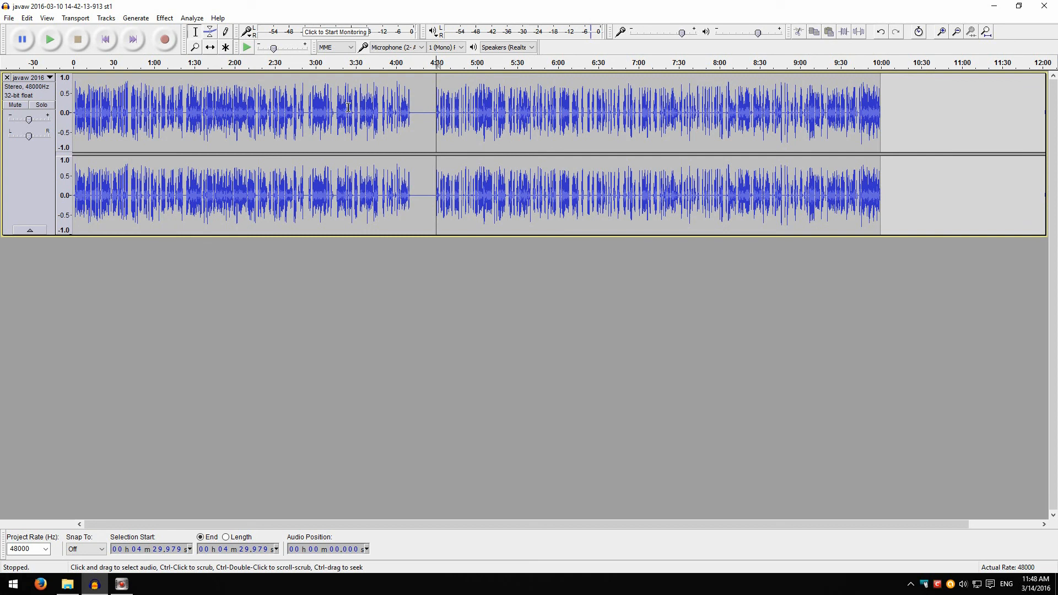
click(415, 127)
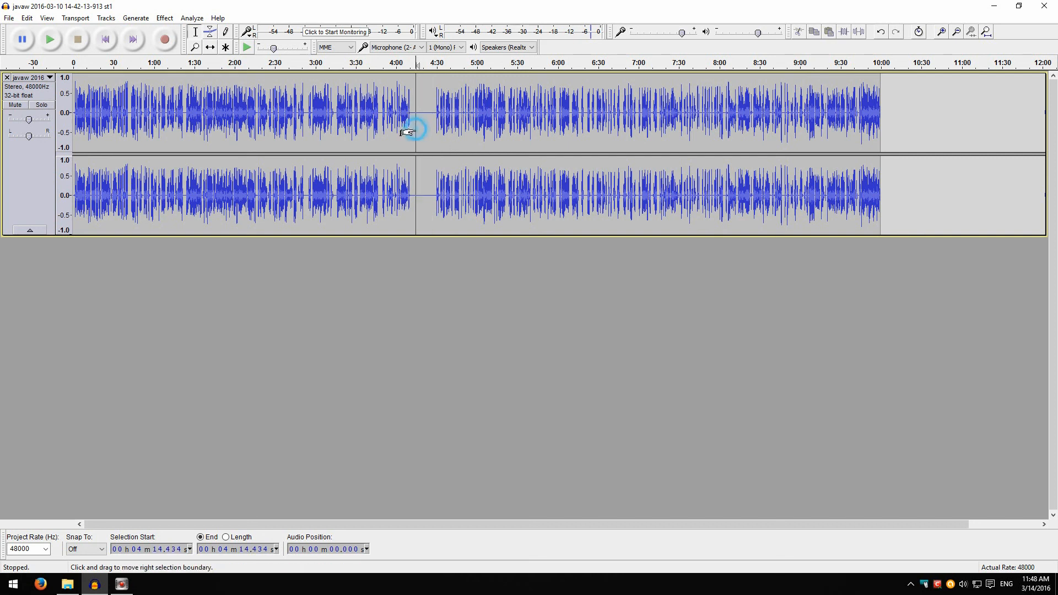